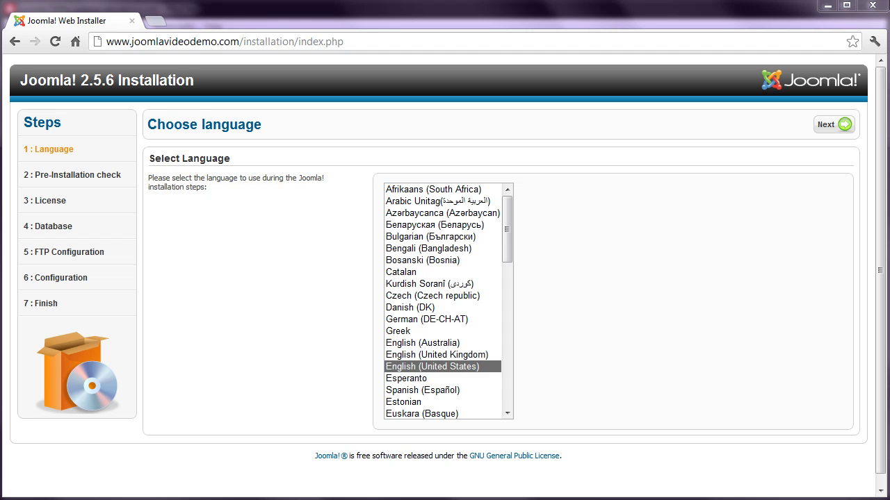
Step: Advance past Pre-Installation Check, License and Database settings to the FTP Configuration step (5 of 7)
{"action": "left_click", "coordinate": [824, 128]}
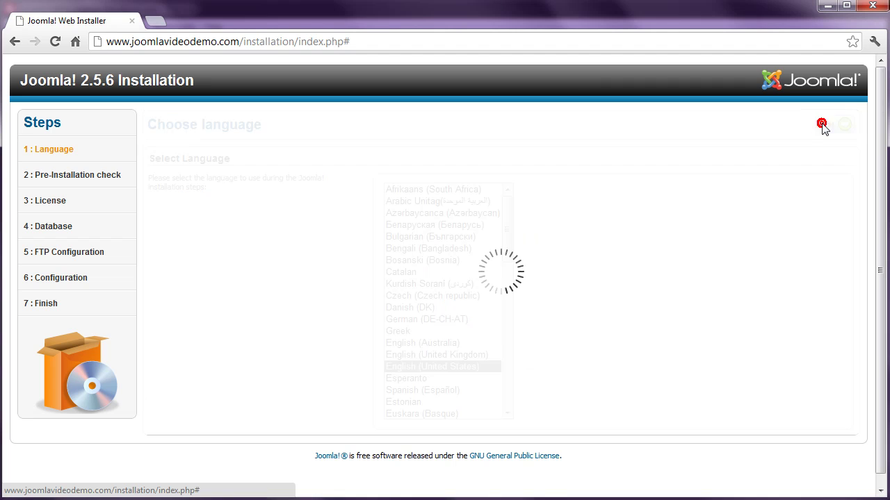
{"action": "left_click", "coordinate": [823, 126]}
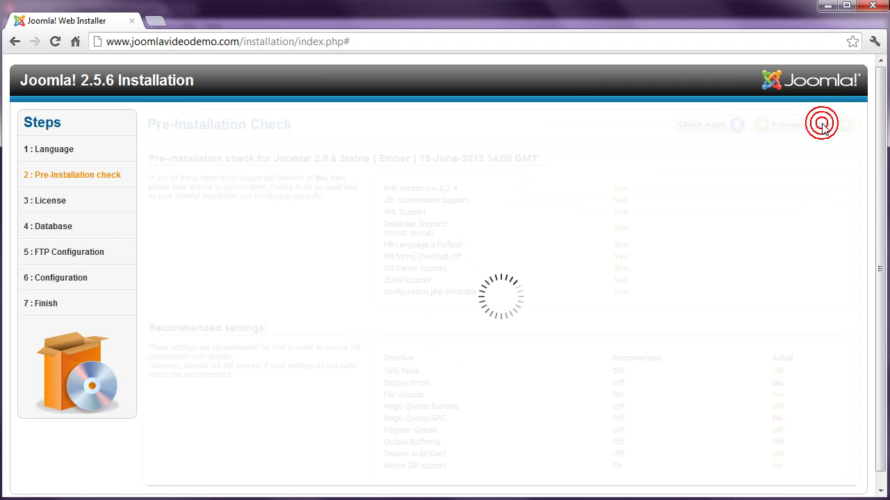
{"action": "left_click", "coordinate": [822, 125]}
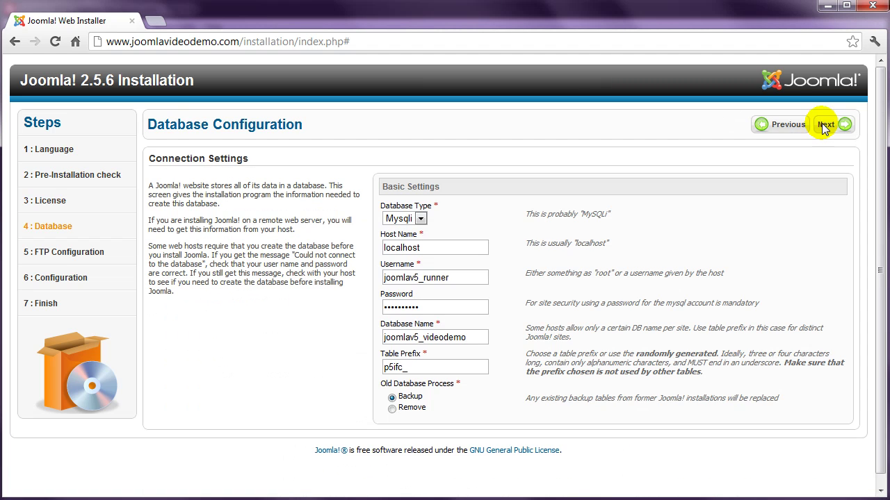
{"action": "left_click", "coordinate": [825, 125]}
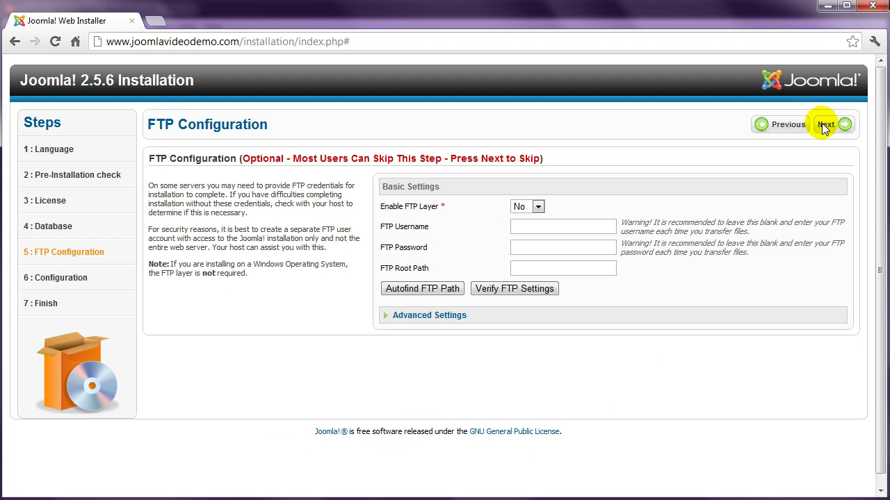
Step: Enable the FTP layer, enter the FTP username and password, and autofind the root path /public_html
{"action": "left_click", "coordinate": [535, 206]}
{"action": "left_click", "coordinate": [524, 232]}
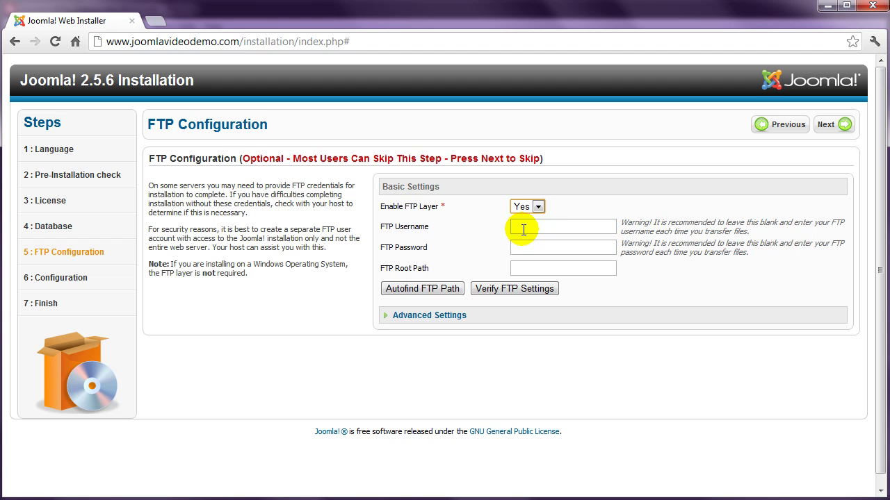
{"action": "left_click", "coordinate": [524, 228]}
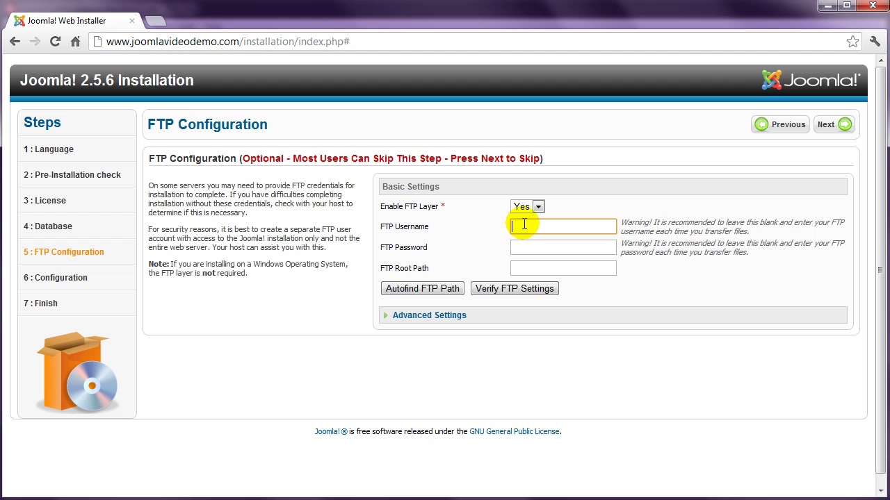
{"action": "type", "text": "joomlav5"}
{"action": "left_click", "coordinate": [521, 246]}
{"action": "type", "text": "joomlav5"}
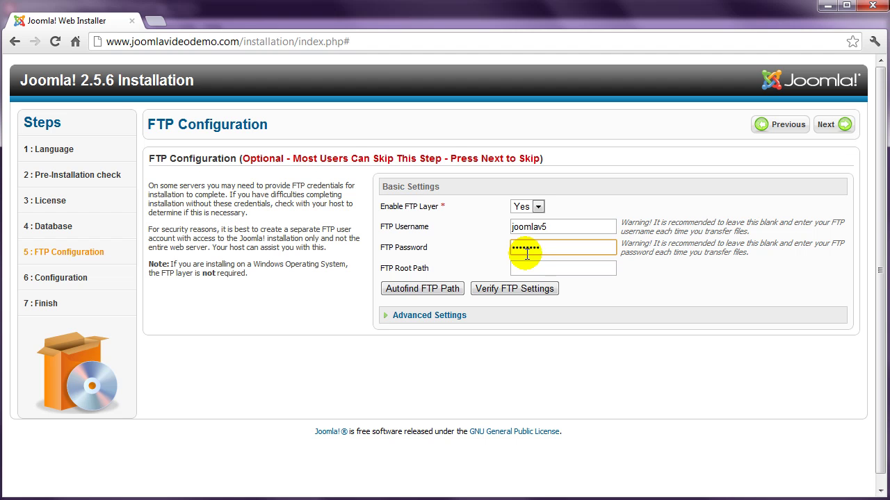
{"action": "left_click", "coordinate": [430, 290]}
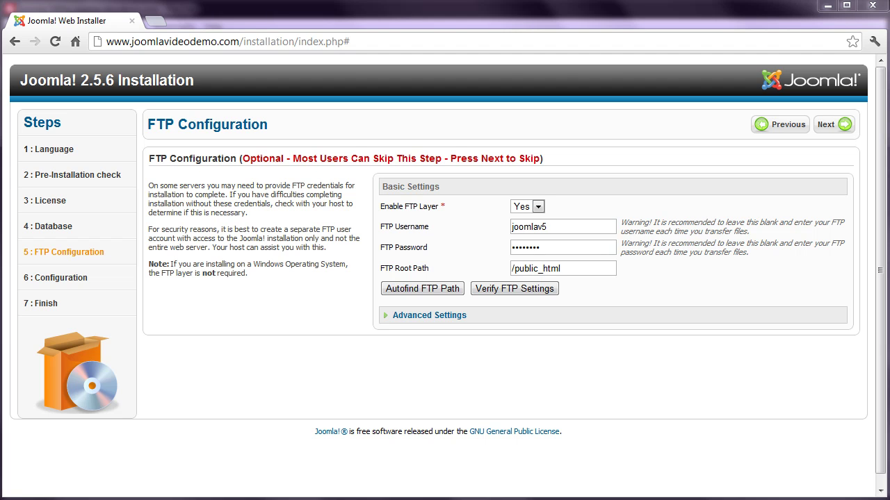
Step: Review the advanced FTP host 127.0.0.1 and port 21, then continue to Main Configuration (step 6)
{"action": "left_click", "coordinate": [439, 315]}
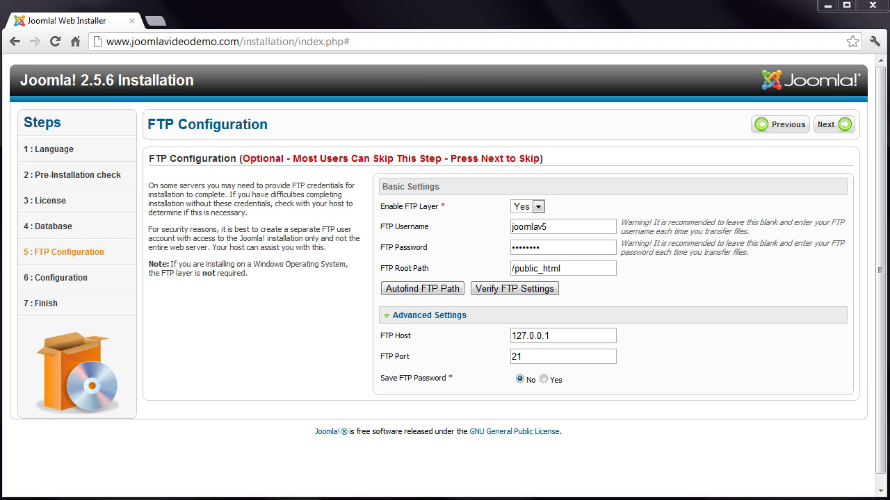
{"action": "left_click", "coordinate": [818, 123]}
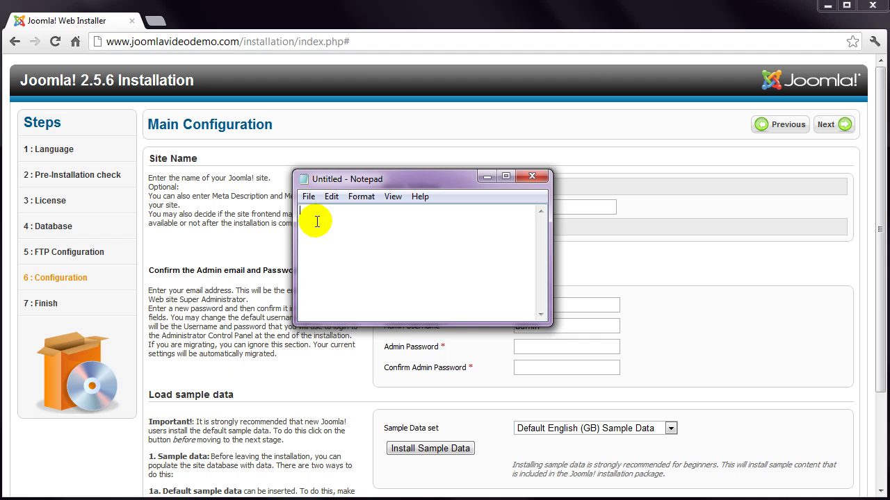
Step: Save the blank Notepad document as configuration.php in D:\Joomla with file type All Files (*.*)
{"action": "left_click", "coordinate": [307, 196]}
{"action": "left_click", "coordinate": [234, 259]}
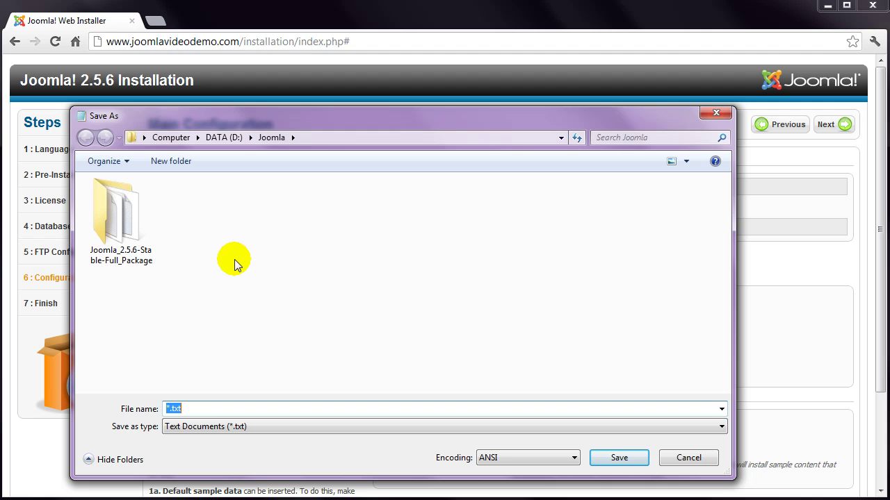
{"action": "type", "text": "configuration.php"}
{"action": "left_click", "coordinate": [258, 426]}
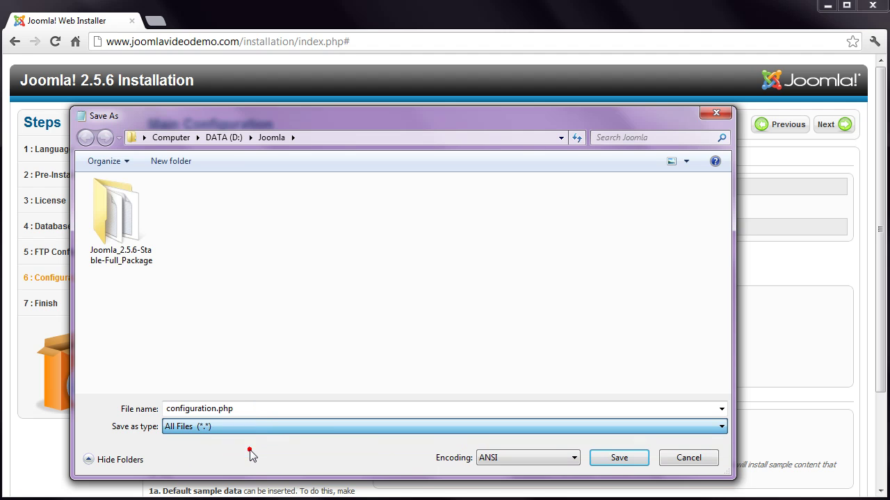
{"action": "left_click", "coordinate": [252, 450]}
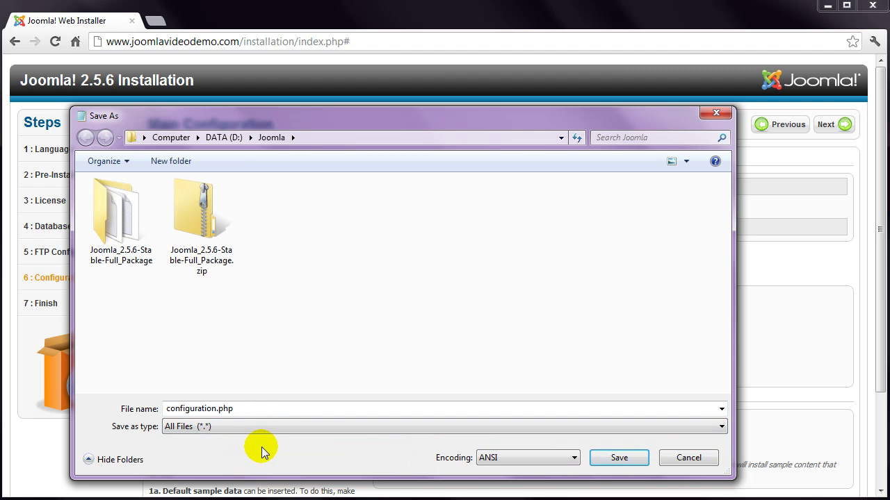
{"action": "left_click", "coordinate": [613, 463]}
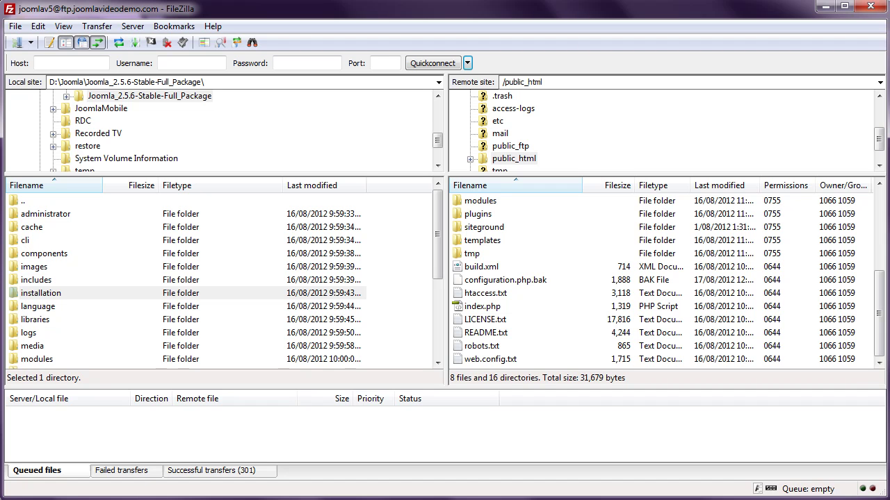
Step: Browse the local pane to D:\Joomla and upload configuration.php into the server's /public_html
{"action": "left_click", "coordinate": [40, 294]}
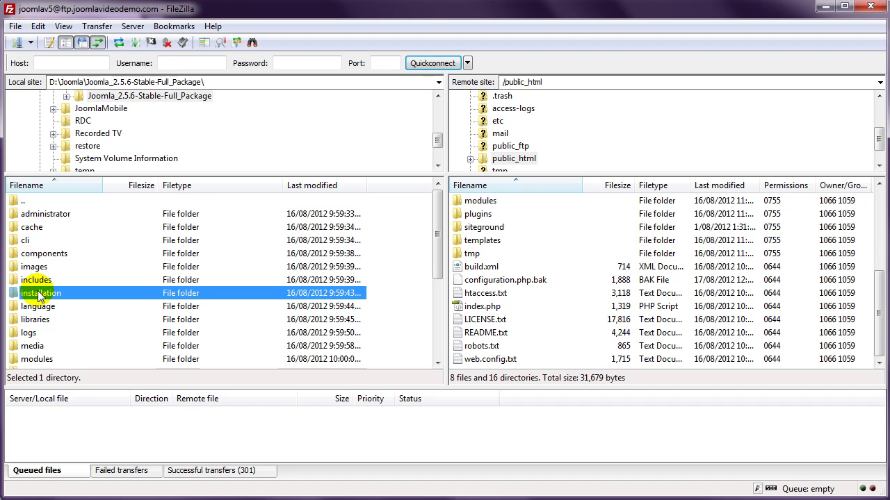
{"action": "left_click_drag", "start_coordinate": [438, 237], "coordinate": [436, 316]}
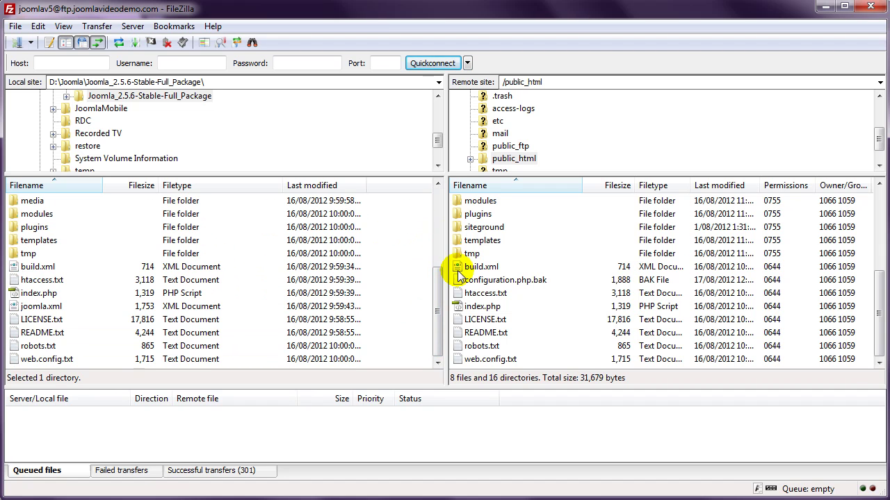
{"action": "left_click", "coordinate": [438, 281]}
{"action": "double_click", "coordinate": [25, 202]}
{"action": "left_click", "coordinate": [36, 228]}
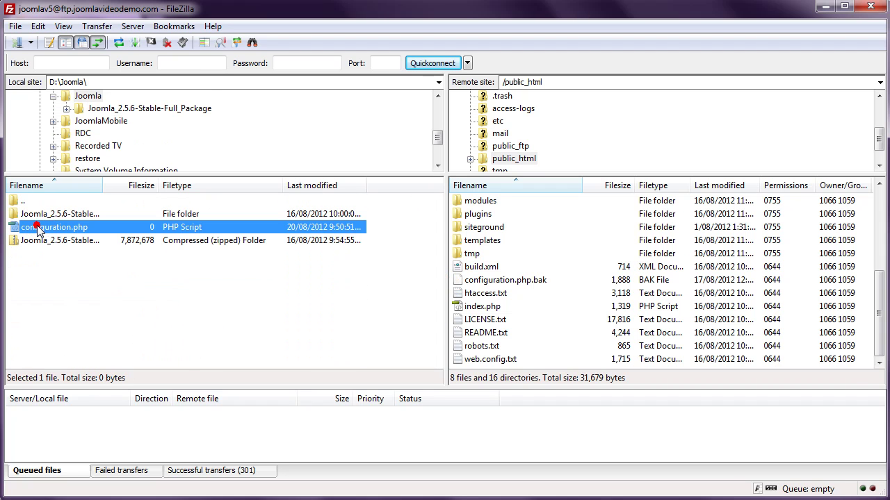
{"action": "right_click", "coordinate": [84, 230]}
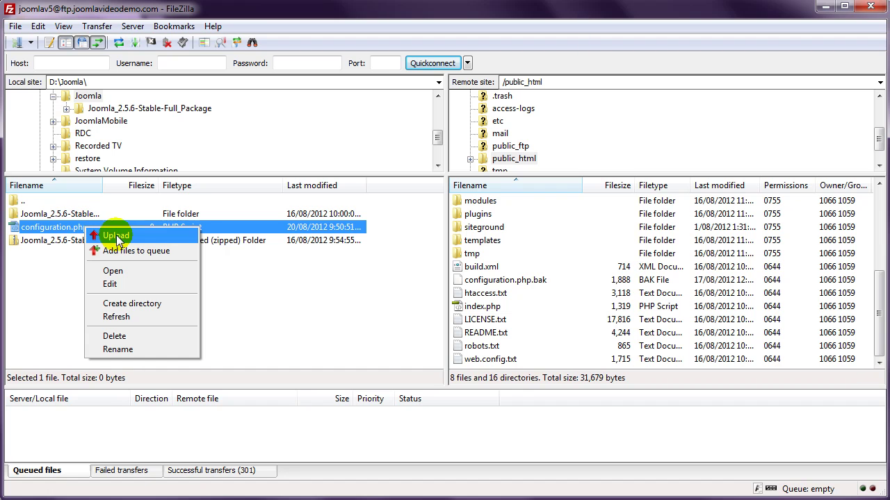
{"action": "left_click", "coordinate": [116, 236]}
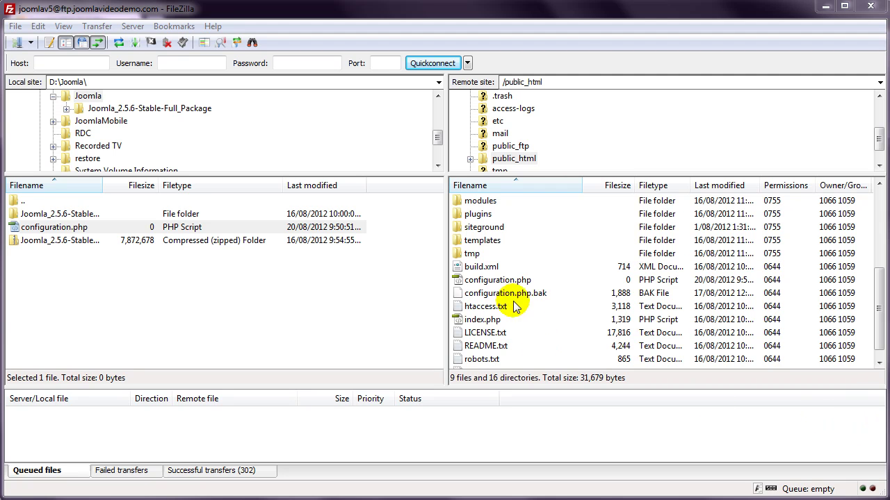
Step: Set the remote configuration.php's numeric file permissions to 777
{"action": "right_click", "coordinate": [495, 280]}
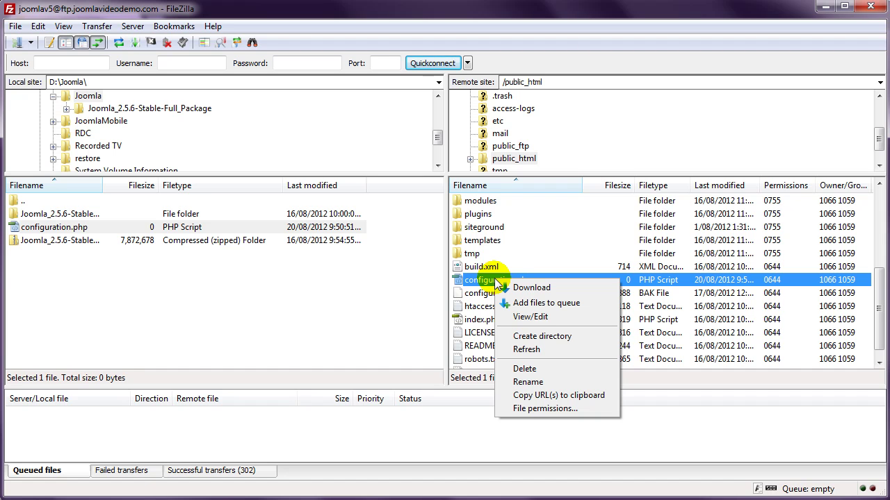
{"action": "left_click", "coordinate": [539, 410]}
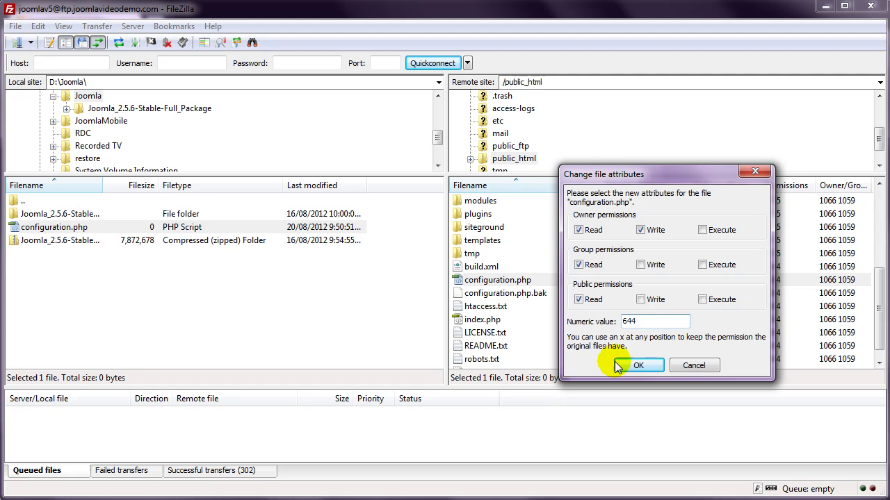
{"action": "double_click", "coordinate": [643, 320]}
{"action": "type", "text": "777"}
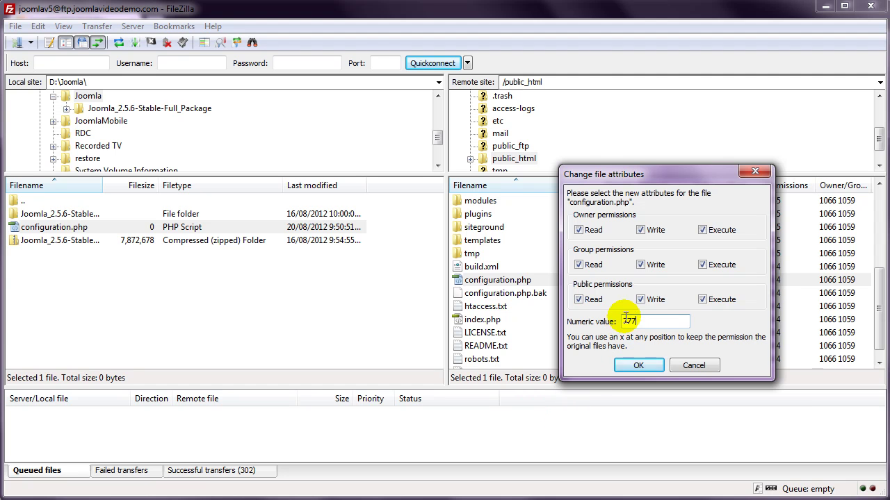
{"action": "left_click", "coordinate": [638, 365]}
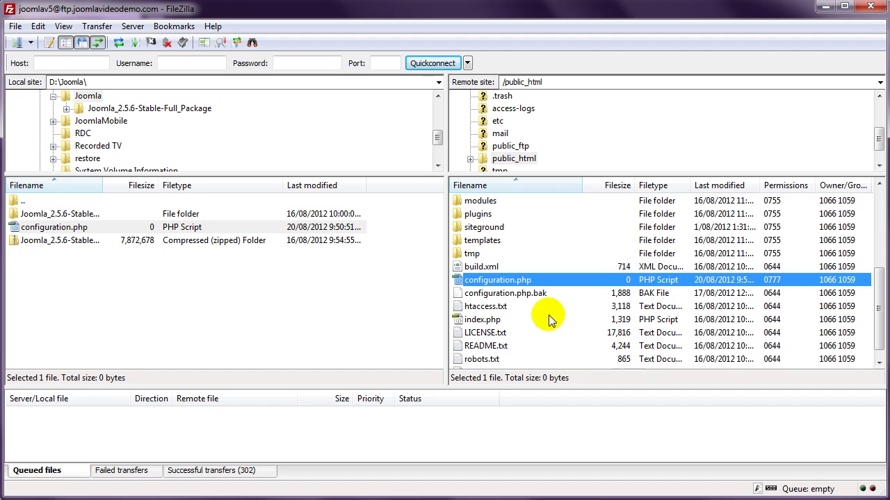
Step: Change the remote configuration.php's numeric permissions from 777 back to 644
{"action": "right_click", "coordinate": [480, 285]}
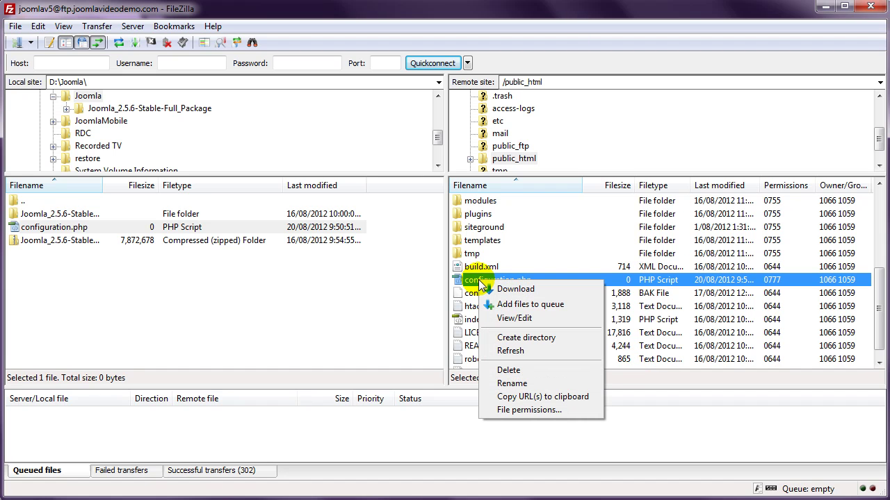
{"action": "left_click", "coordinate": [491, 410]}
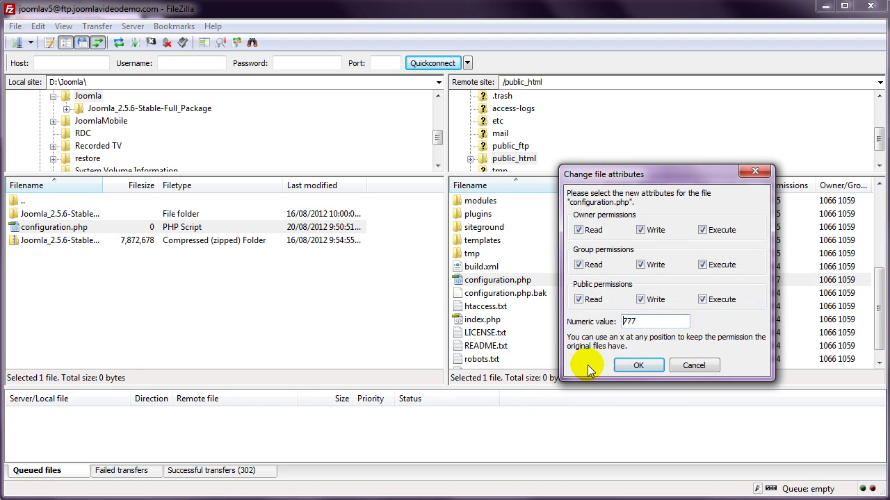
{"action": "left_click_drag", "start_coordinate": [647, 323], "coordinate": [623, 325]}
{"action": "type", "text": "644"}
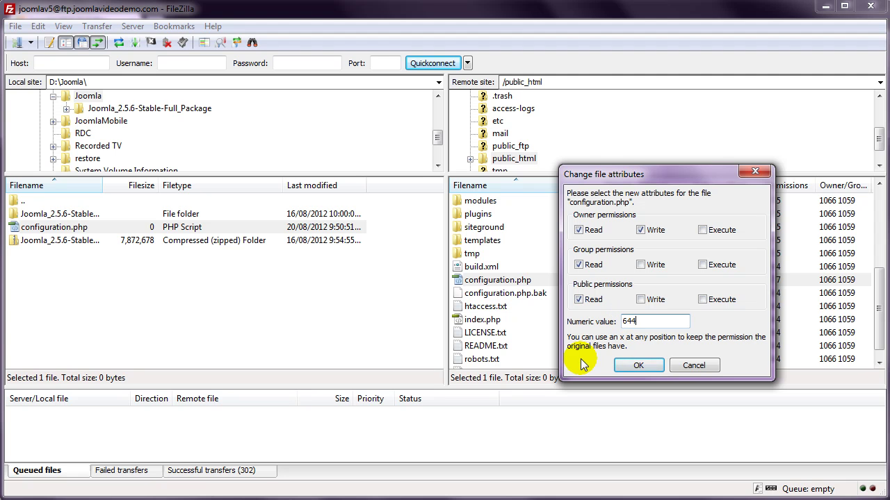
{"action": "left_click", "coordinate": [630, 365]}
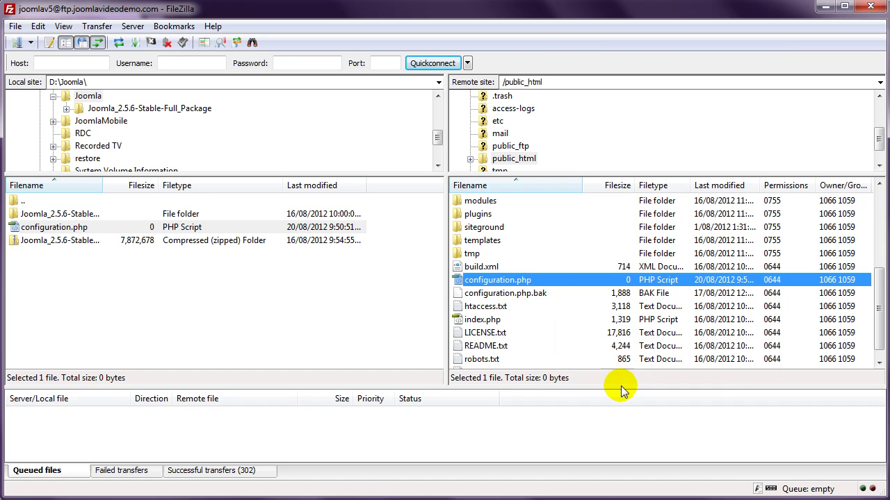